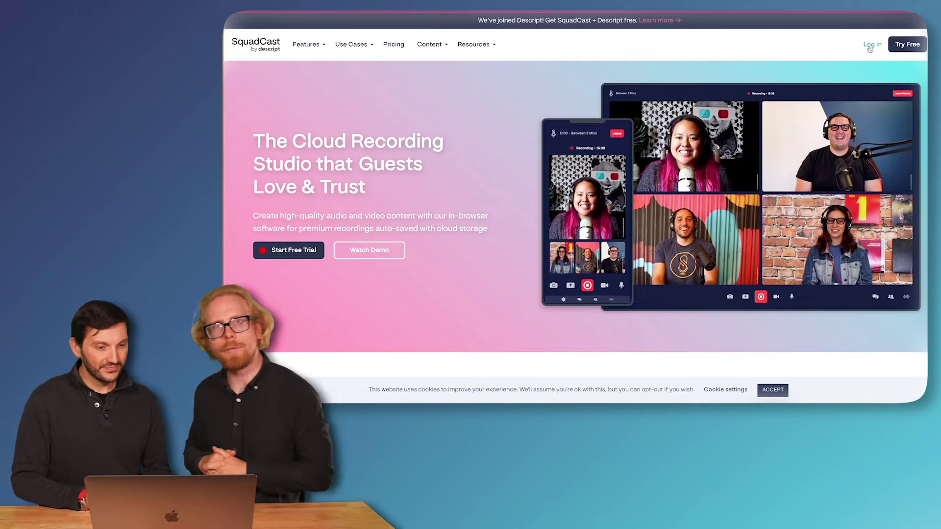
Log in to SquadCast and open the Schedule A Session form under New Session.
{"action": "left_click", "coordinate": [871, 45]}
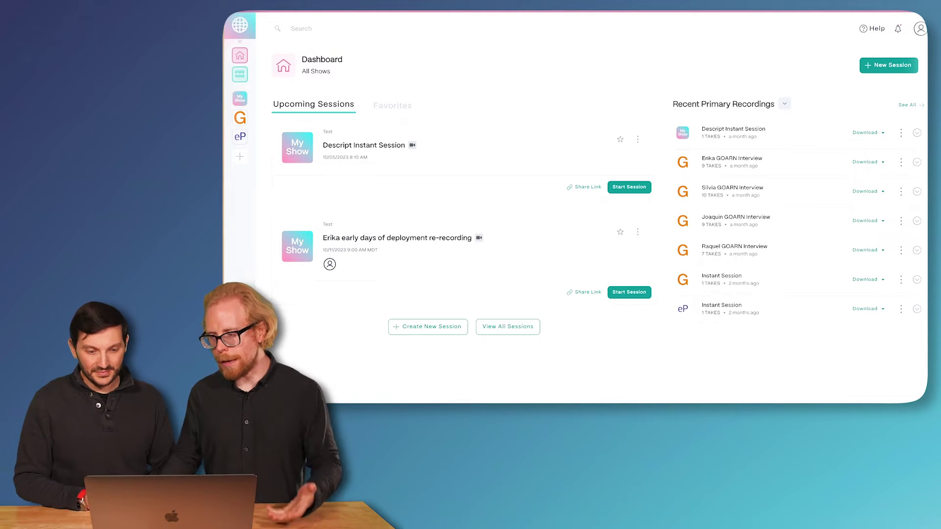
{"action": "left_click", "coordinate": [872, 70]}
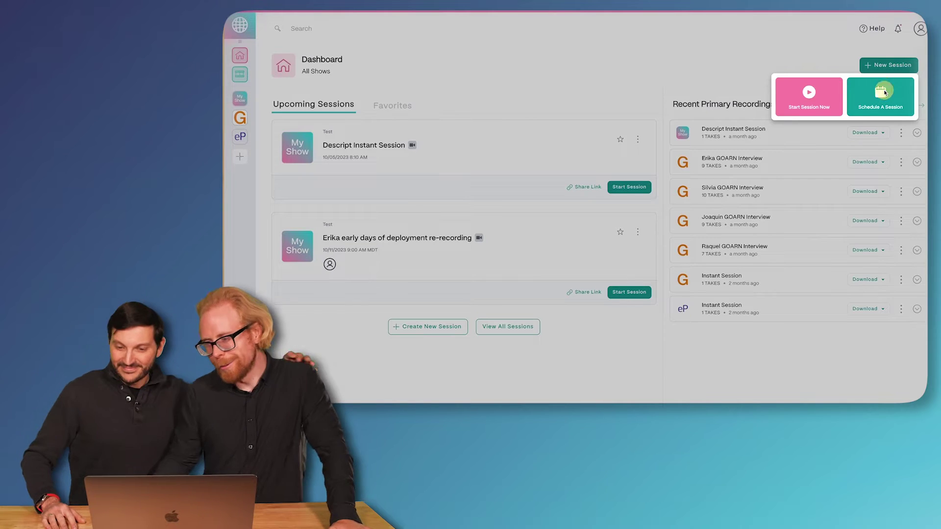
{"action": "left_click", "coordinate": [885, 92]}
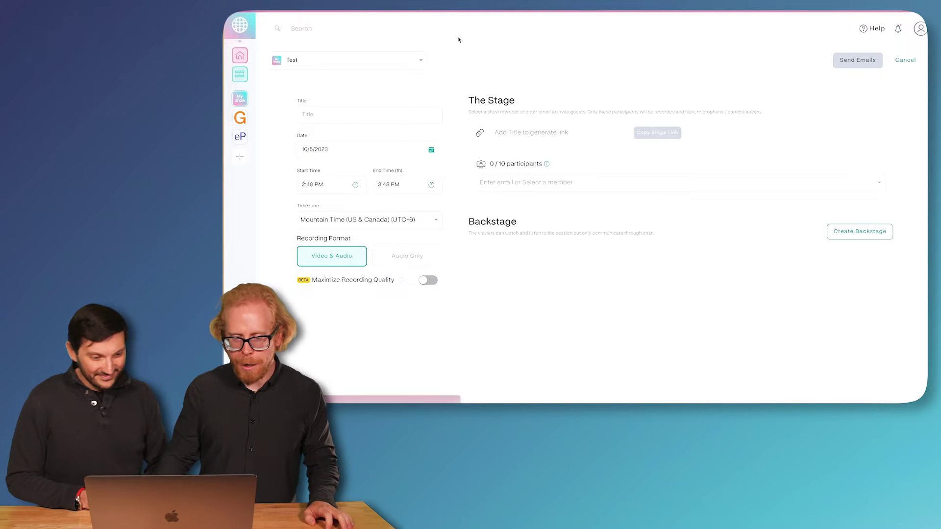
Begin entering the title 'The Jonny and Hector Show Interview with Mario'.
{"action": "left_click", "coordinate": [393, 118]}
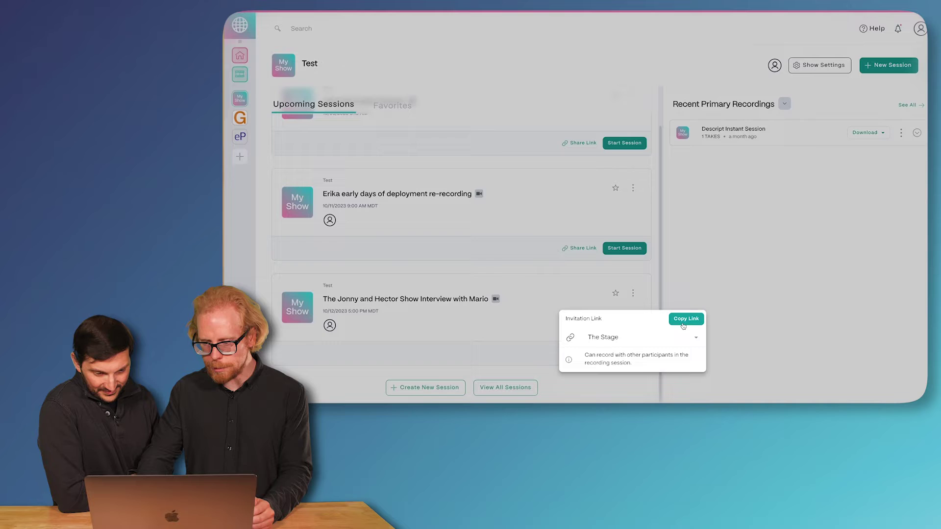
Copy the stage invitation link and start the scheduled Mario interview.
{"action": "left_click", "coordinate": [683, 321]}
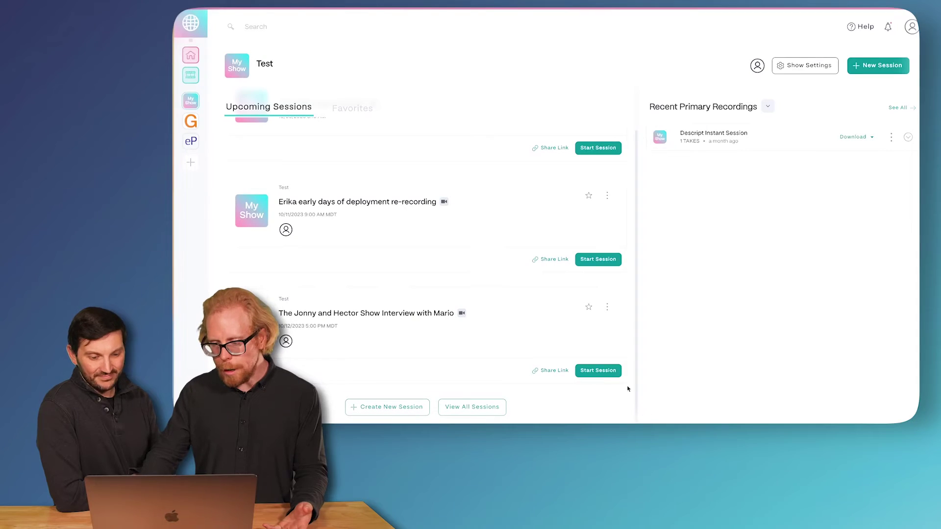
{"action": "left_click", "coordinate": [596, 372]}
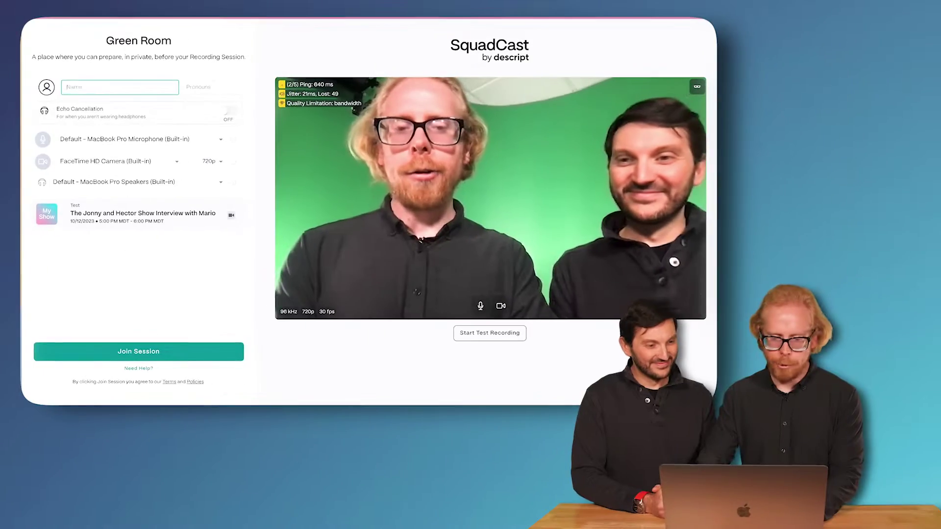
{"action": "type", "text": "Jonny"}
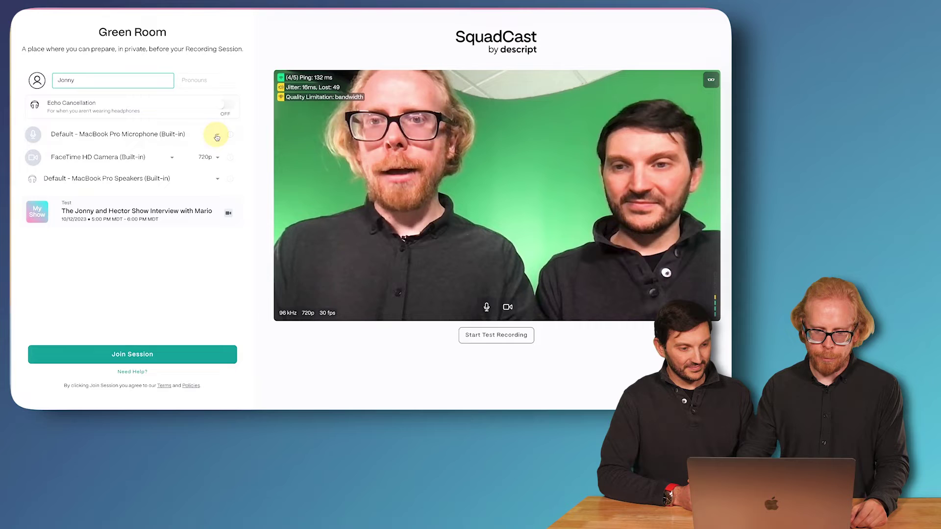
Review the available microphones and run a test recording.
{"action": "left_click", "coordinate": [216, 137]}
{"action": "left_click", "coordinate": [217, 137]}
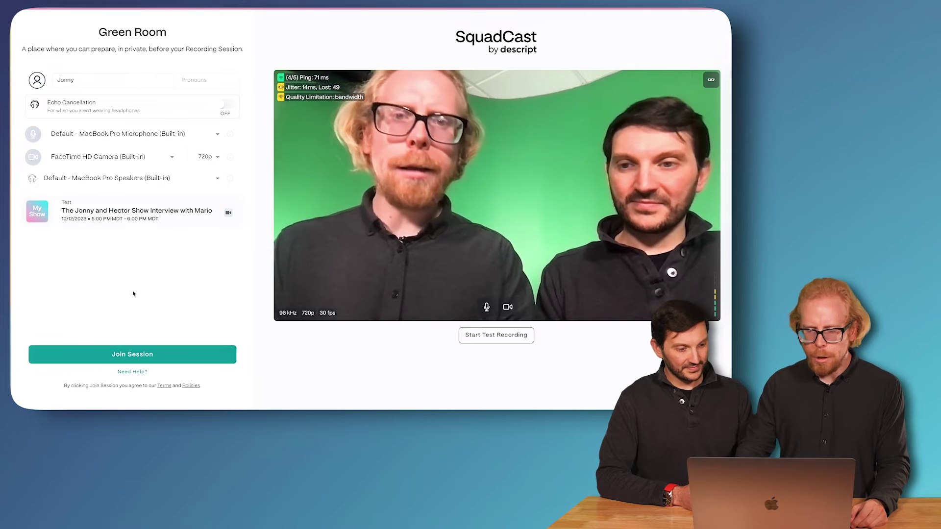
{"action": "left_click", "coordinate": [486, 335]}
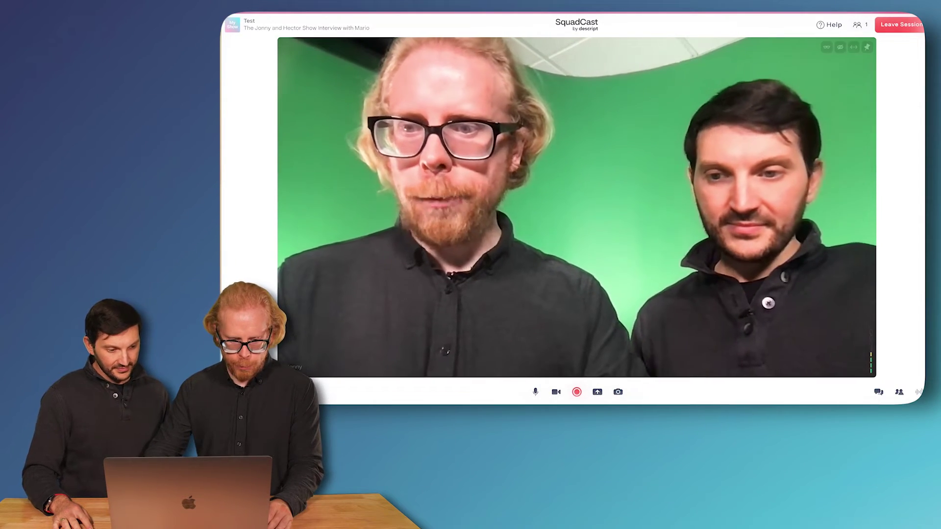
Check session Settings, then show the Local Recordings and Participants panels.
{"action": "left_click", "coordinate": [917, 392]}
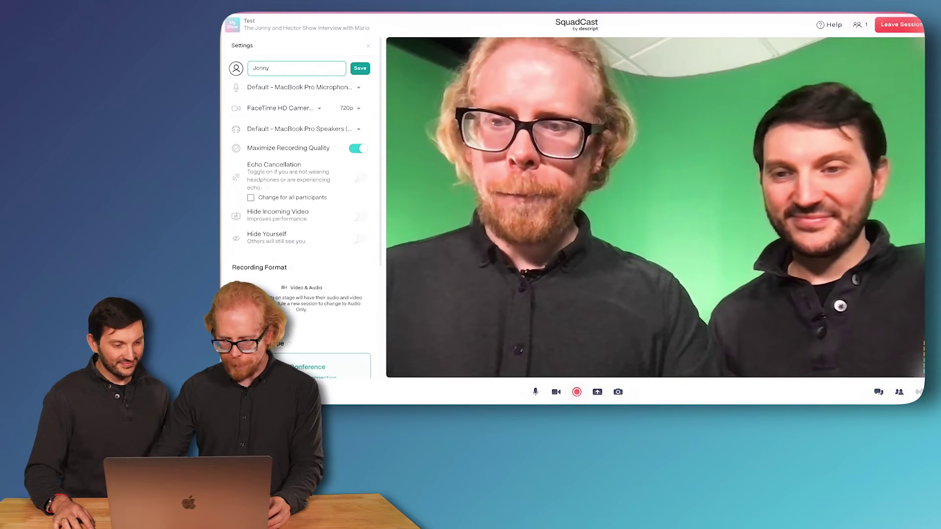
{"action": "left_click", "coordinate": [637, 333]}
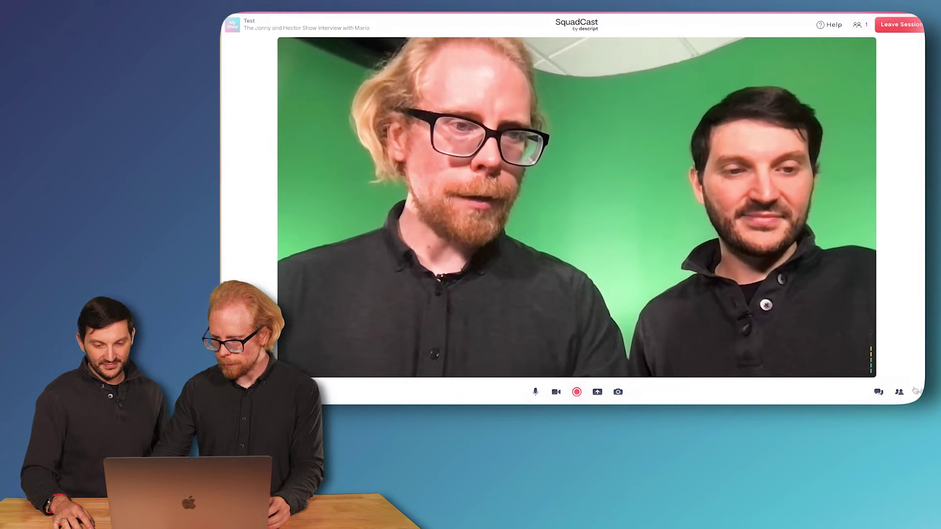
{"action": "left_click", "coordinate": [898, 392]}
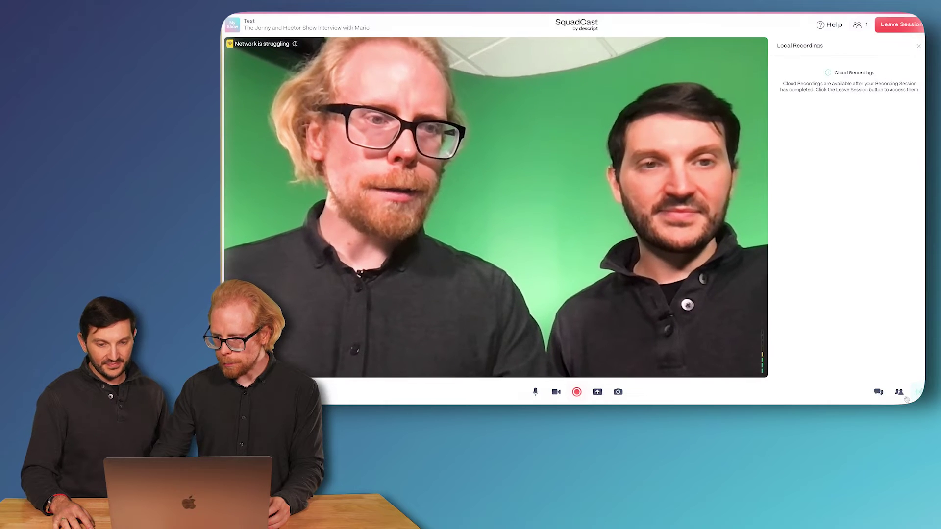
{"action": "left_click", "coordinate": [898, 392]}
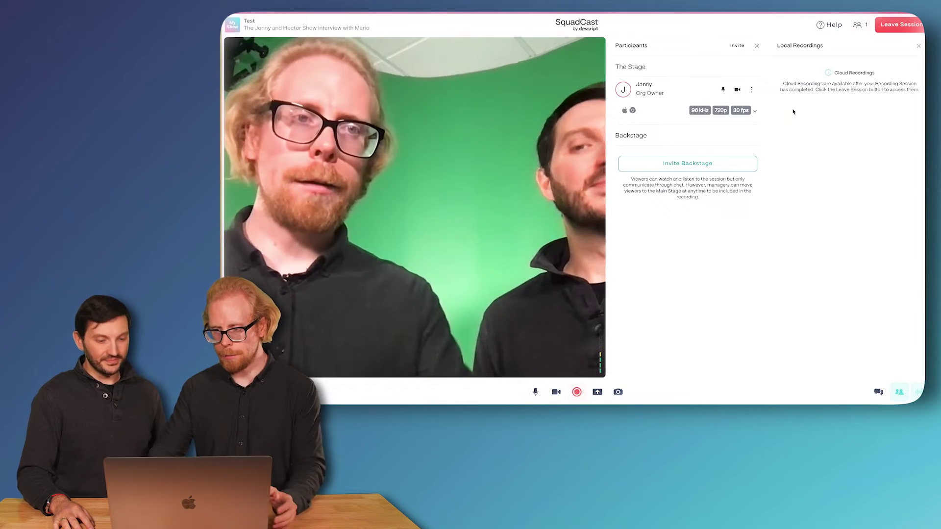
Show Jonny's connection stats and record Take 1 until stopping it.
{"action": "left_click", "coordinate": [753, 91]}
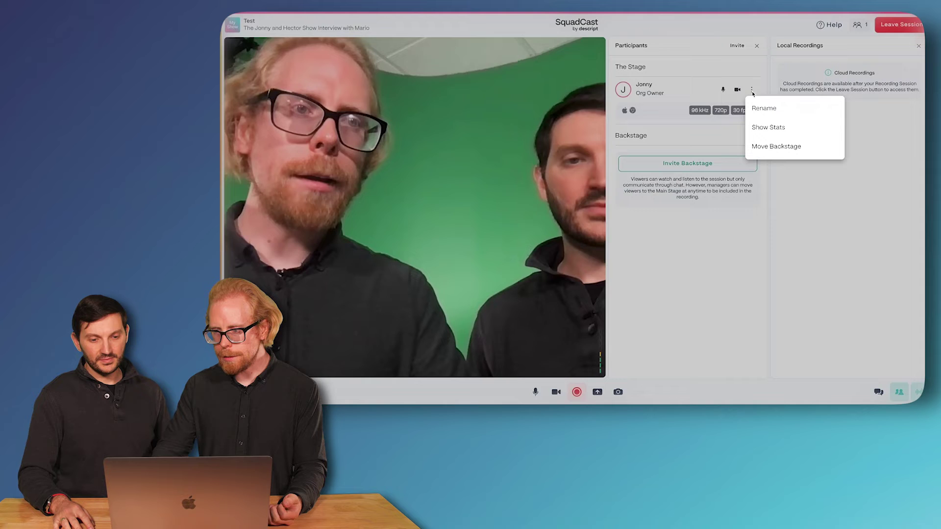
{"action": "left_click", "coordinate": [769, 128]}
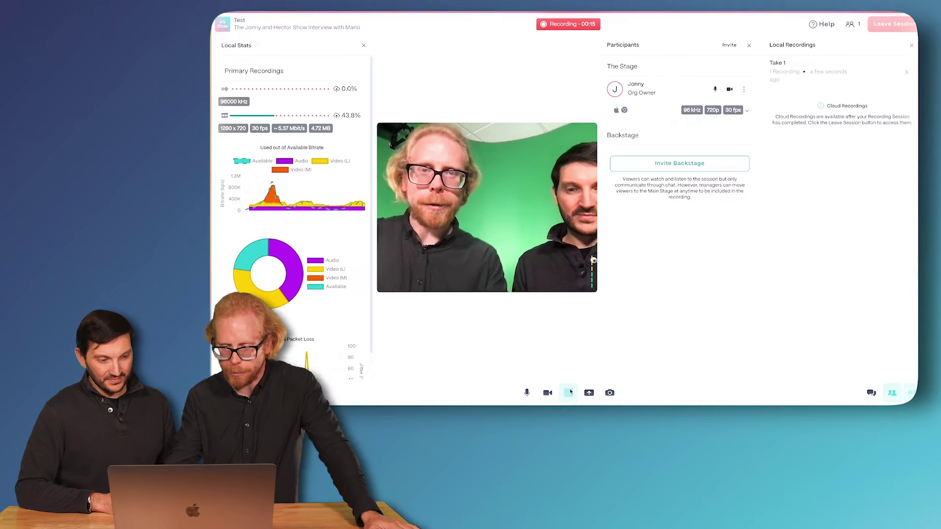
{"action": "left_click", "coordinate": [570, 393]}
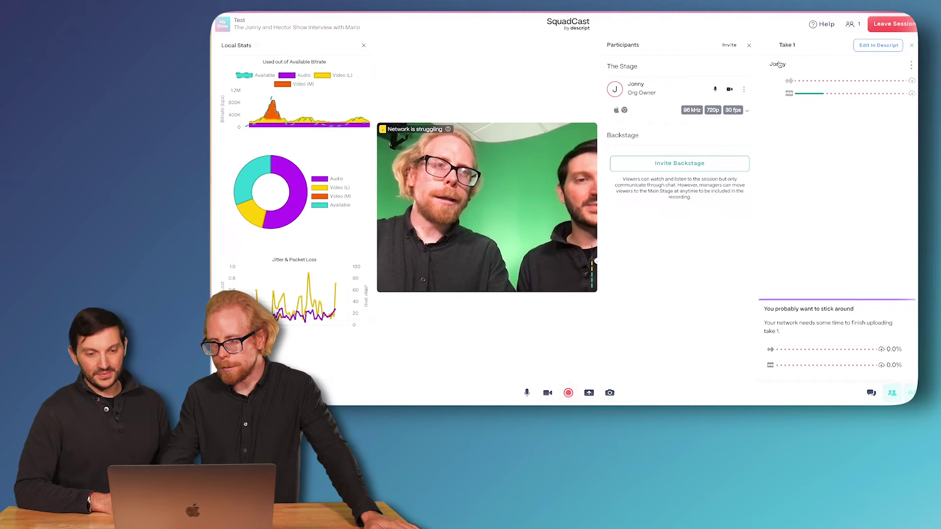
Rename Take 1 to 'JOnny and Hector Show - Take 1' and save it.
{"action": "left_click", "coordinate": [788, 45]}
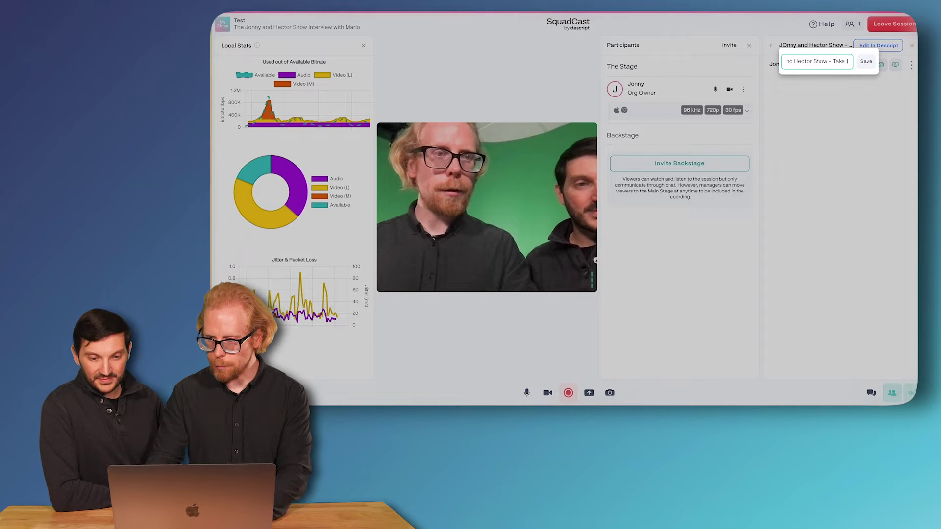
{"action": "left_click", "coordinate": [866, 62]}
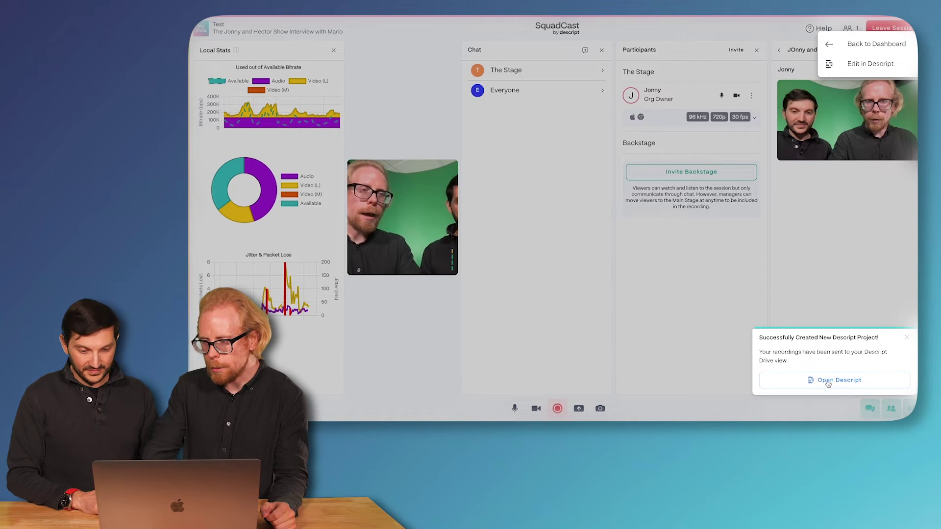
Open Descript from the 'Successfully Created New Descript Project' notification.
{"action": "left_click", "coordinate": [828, 380]}
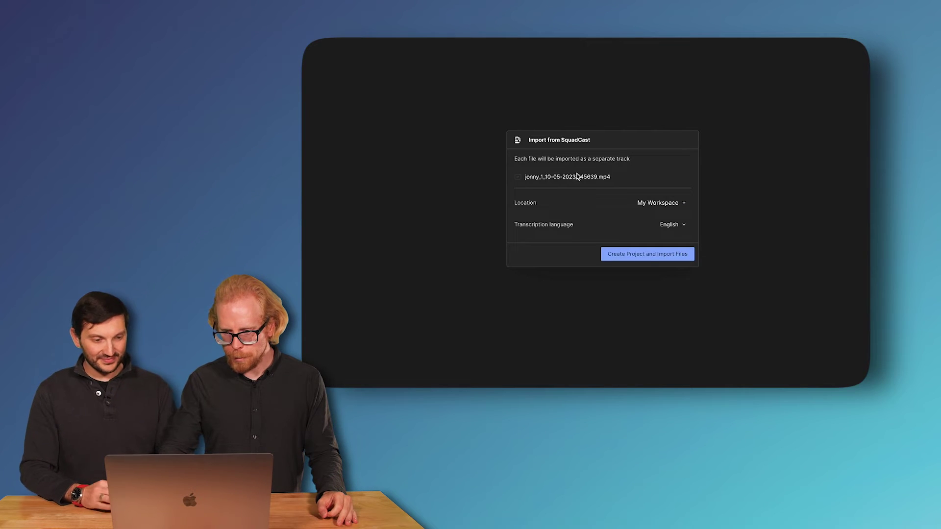
Import jonny_1 into a new My Workspace project with English transcription.
{"action": "left_click", "coordinate": [651, 257]}
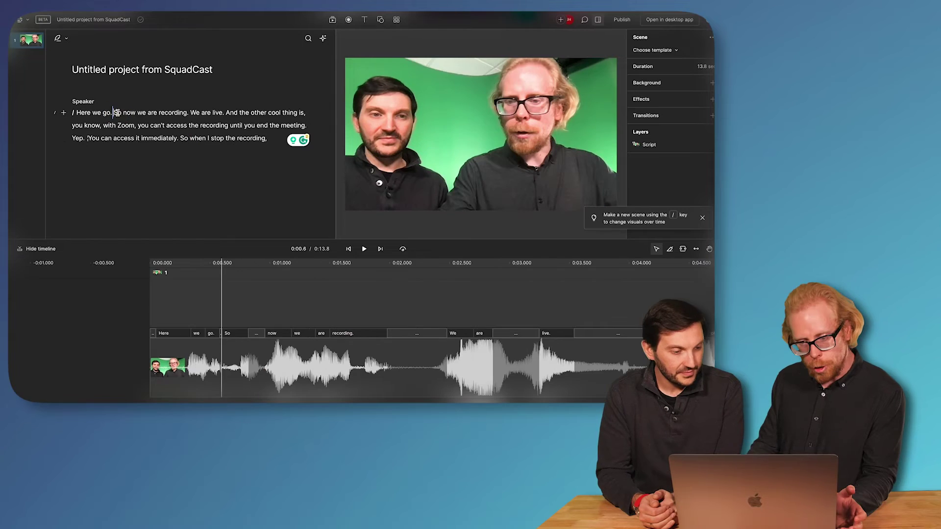
Delete the filler 'So' before 'now we are recording'.
{"action": "left_click", "coordinate": [179, 138]}
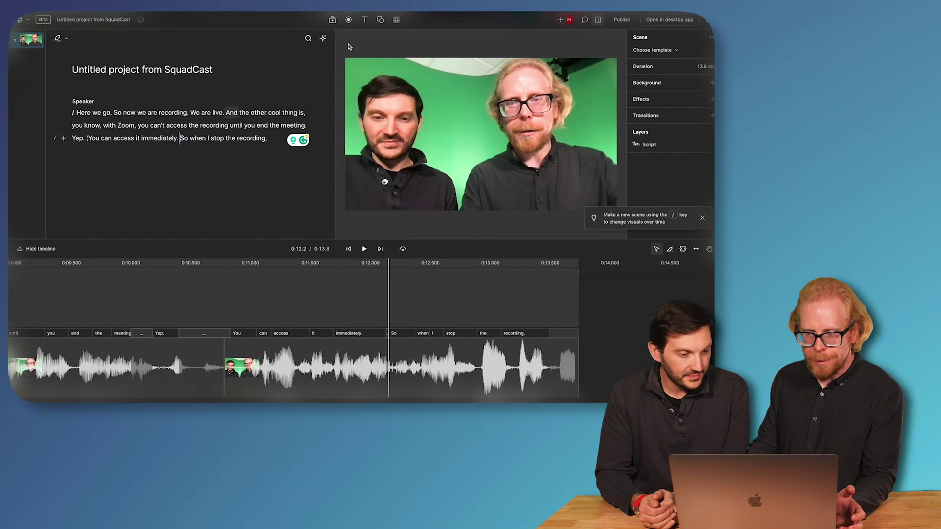
{"action": "left_click", "coordinate": [323, 39]}
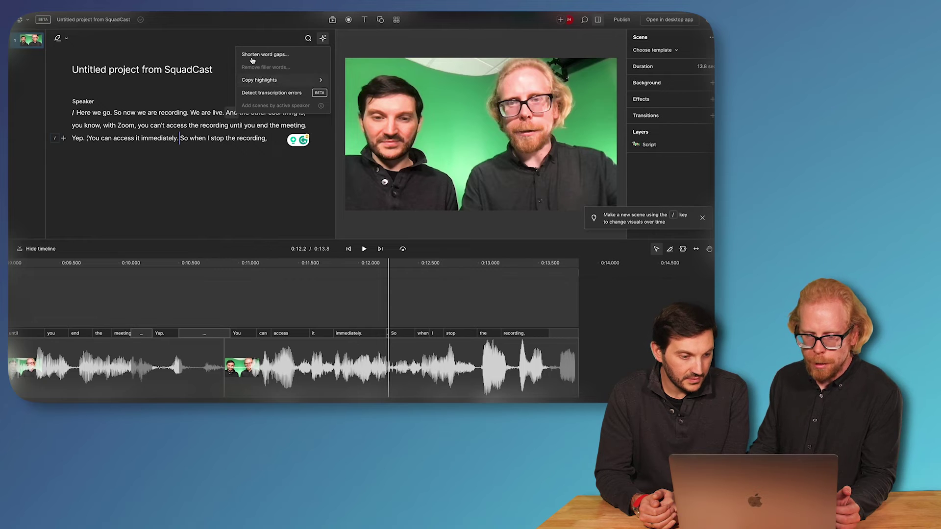
{"action": "left_click", "coordinate": [115, 112]}
{"action": "left_click", "coordinate": [119, 112]}
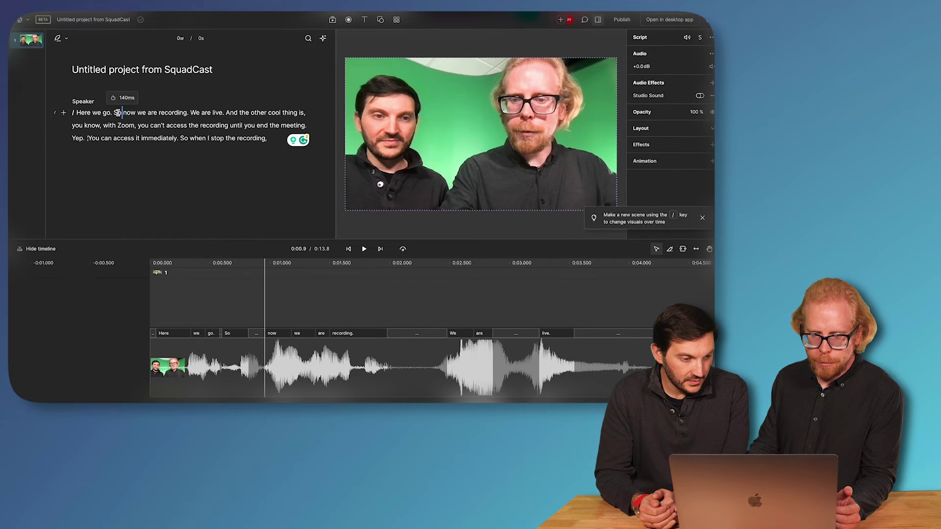
{"action": "double_click", "coordinate": [119, 112]}
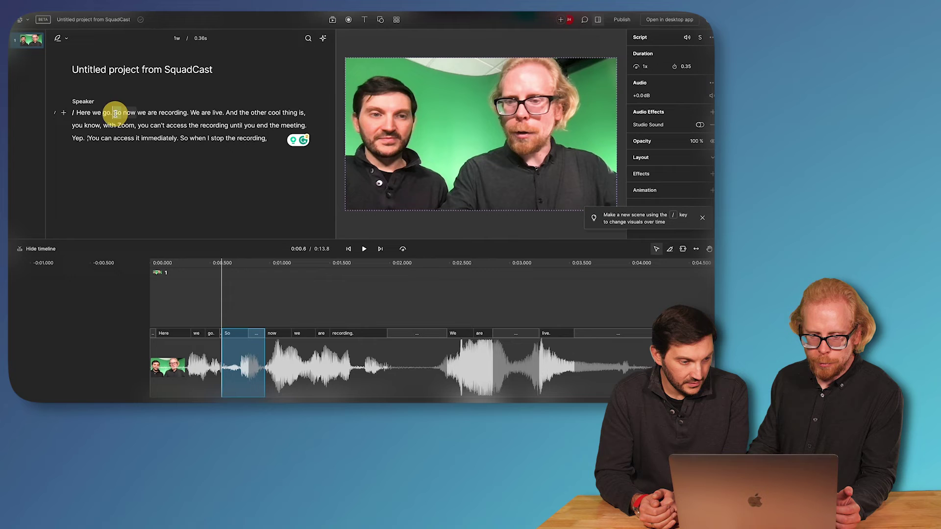
{"action": "right_click", "coordinate": [115, 113]}
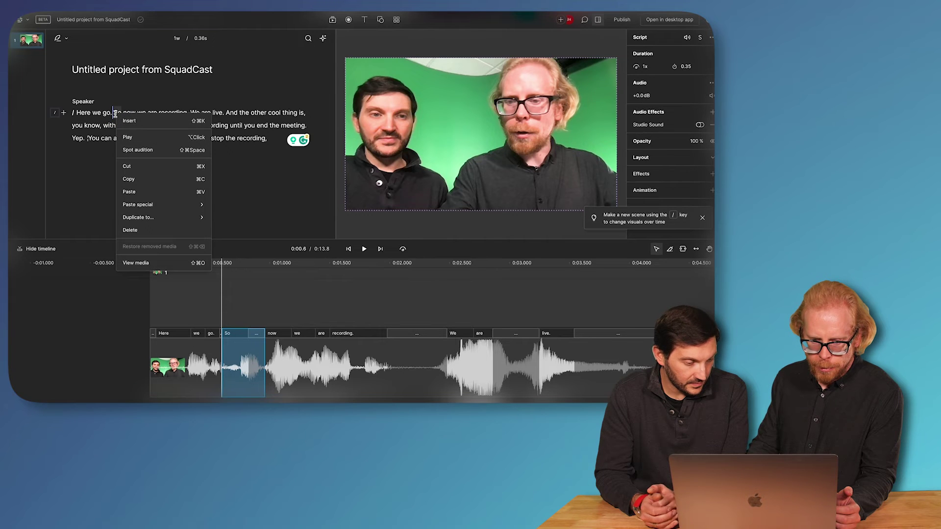
{"action": "left_click", "coordinate": [129, 230]}
Delete the filler 'So' before 'when I stop the recording'.
{"action": "double_click", "coordinate": [183, 138]}
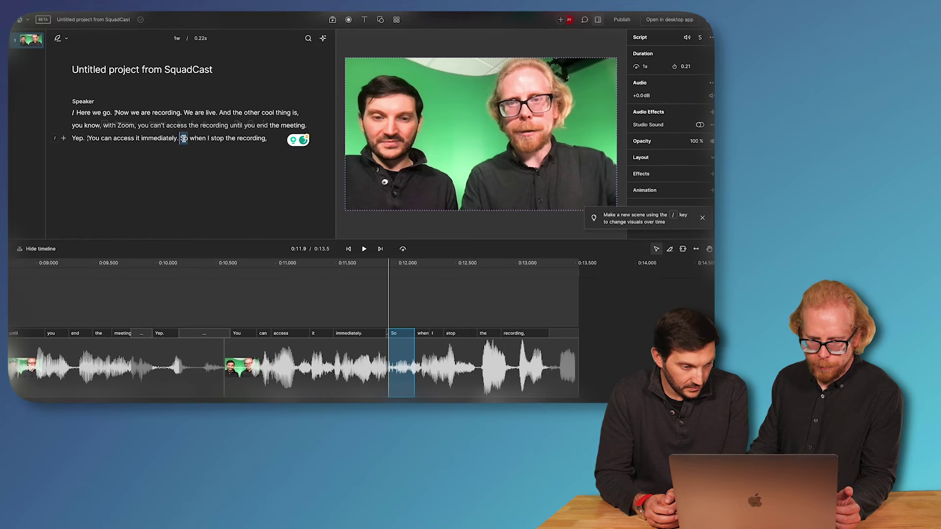
{"action": "right_click", "coordinate": [183, 139]}
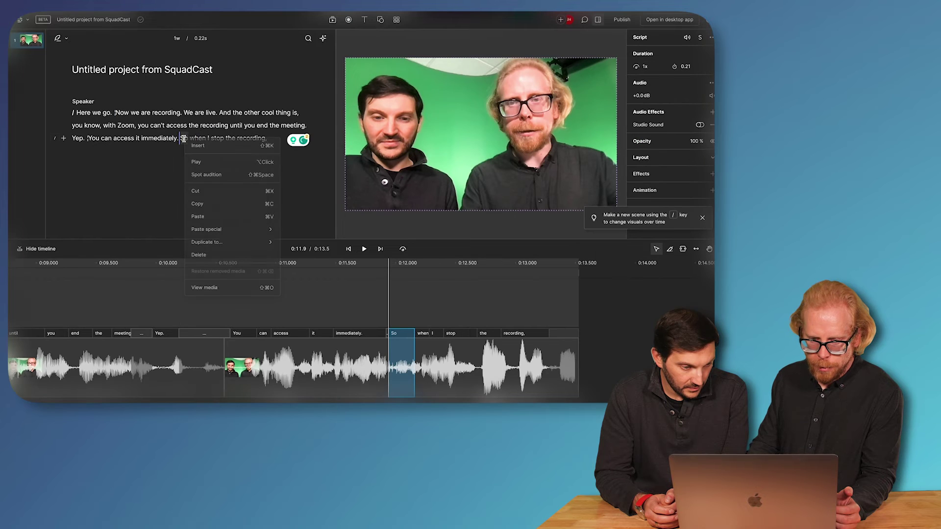
{"action": "left_click", "coordinate": [200, 256]}
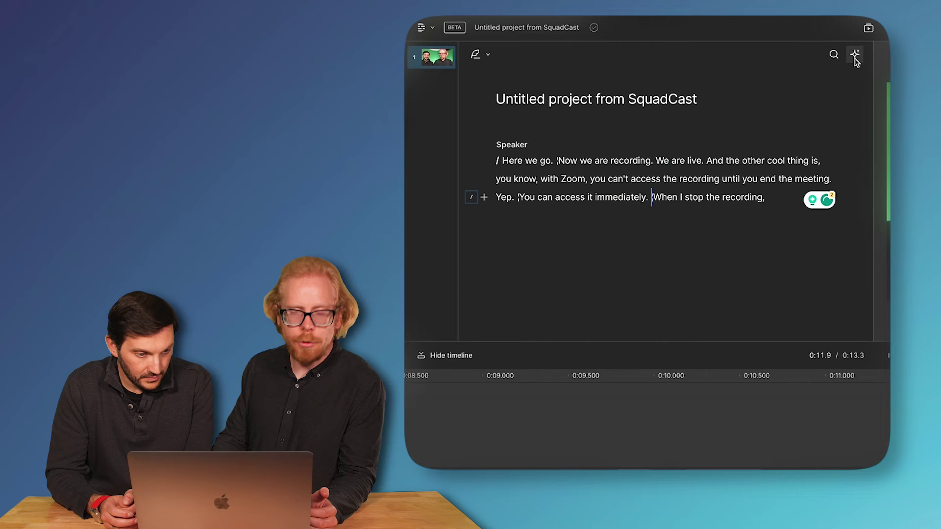
Launch the Shorten word gaps action from the AI actions menu above the script.
{"action": "left_click", "coordinate": [322, 38]}
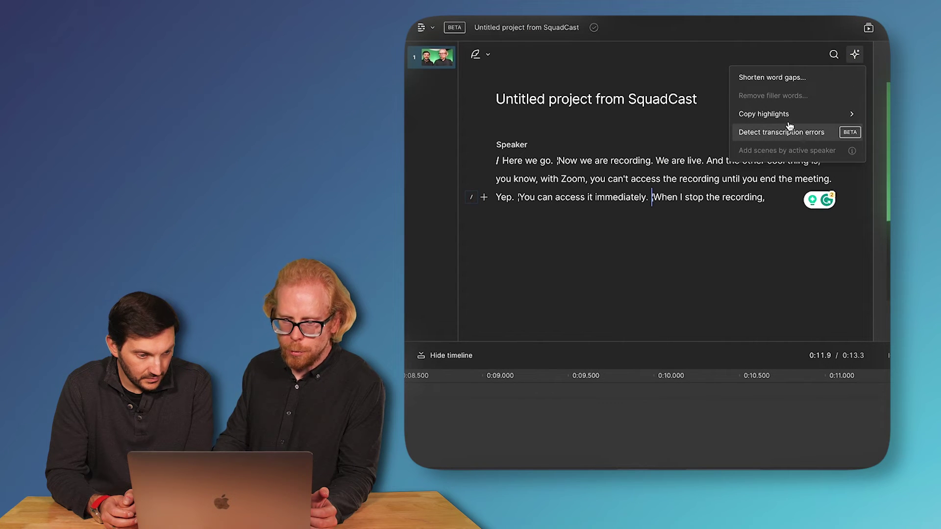
{"action": "left_click", "coordinate": [772, 78]}
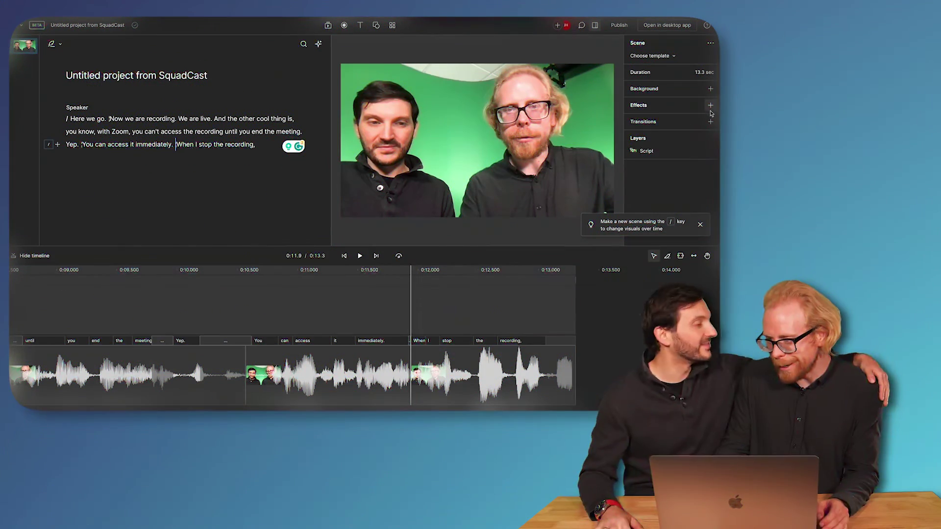
{"action": "left_click", "coordinate": [711, 107]}
{"action": "left_click", "coordinate": [711, 108]}
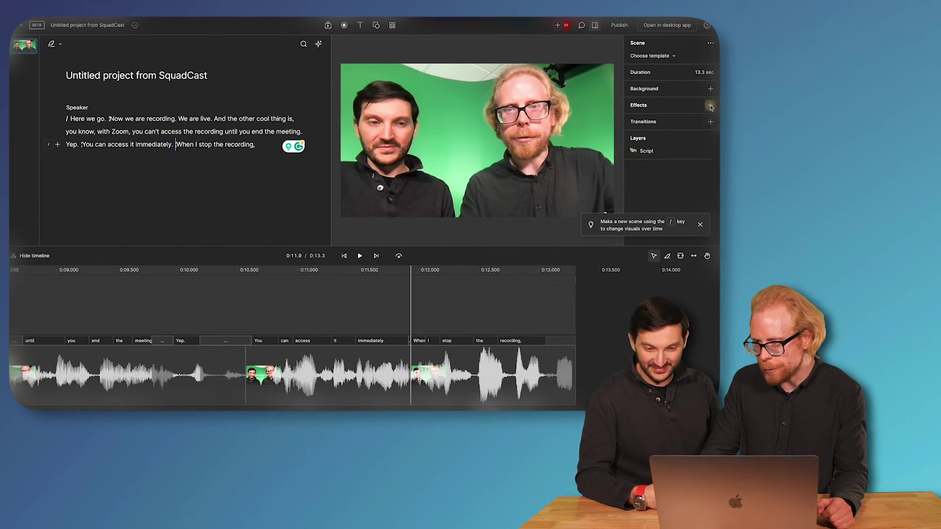